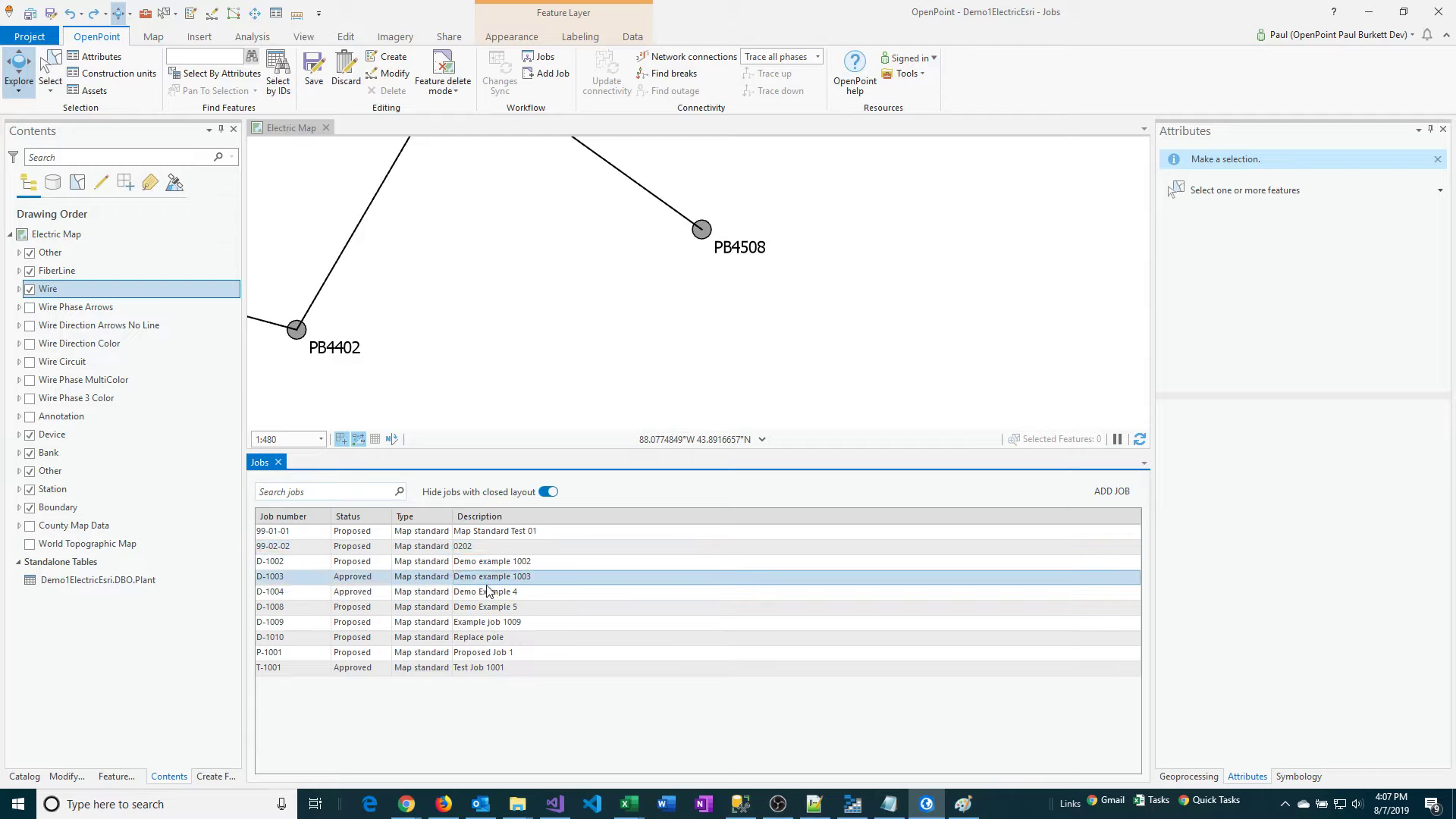
# Open job D-1010 (Replace pole) and select primary pole PB4508 on the map, closing the boundary pop-up.
pyautogui.click(486, 639)
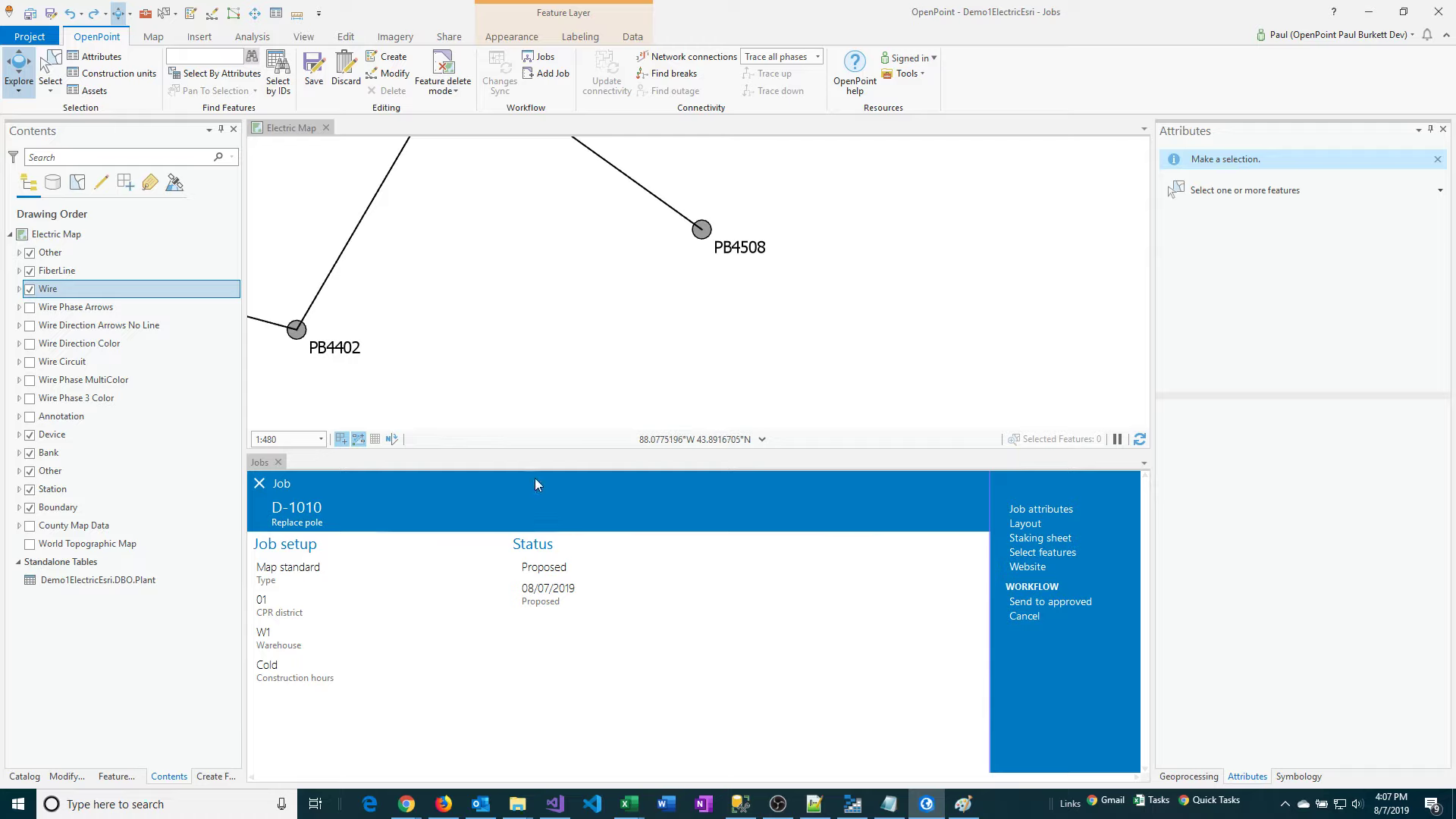
pyautogui.click(163, 14)
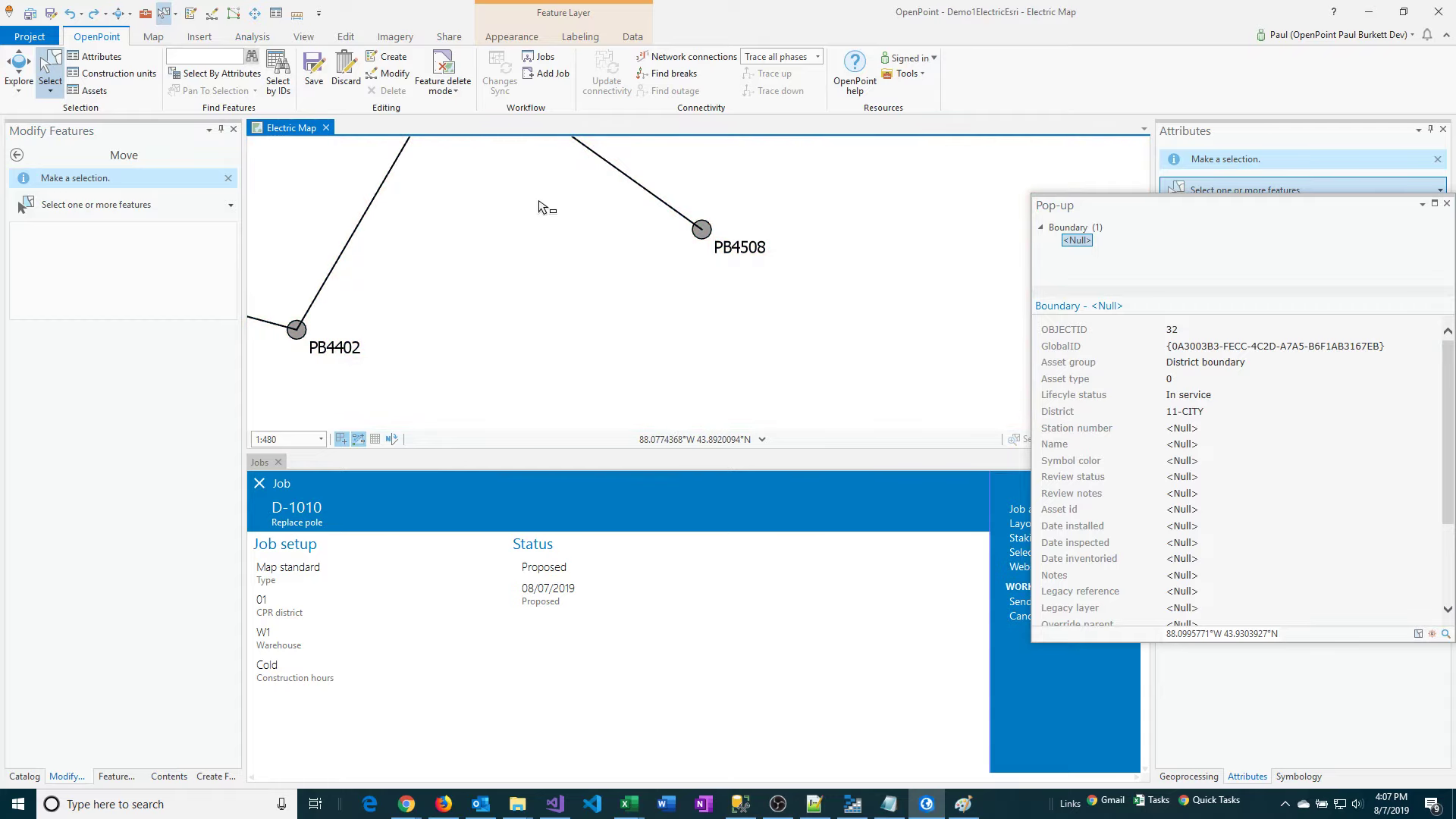
pyautogui.moveTo(641, 244); pyautogui.dragTo(704, 243)
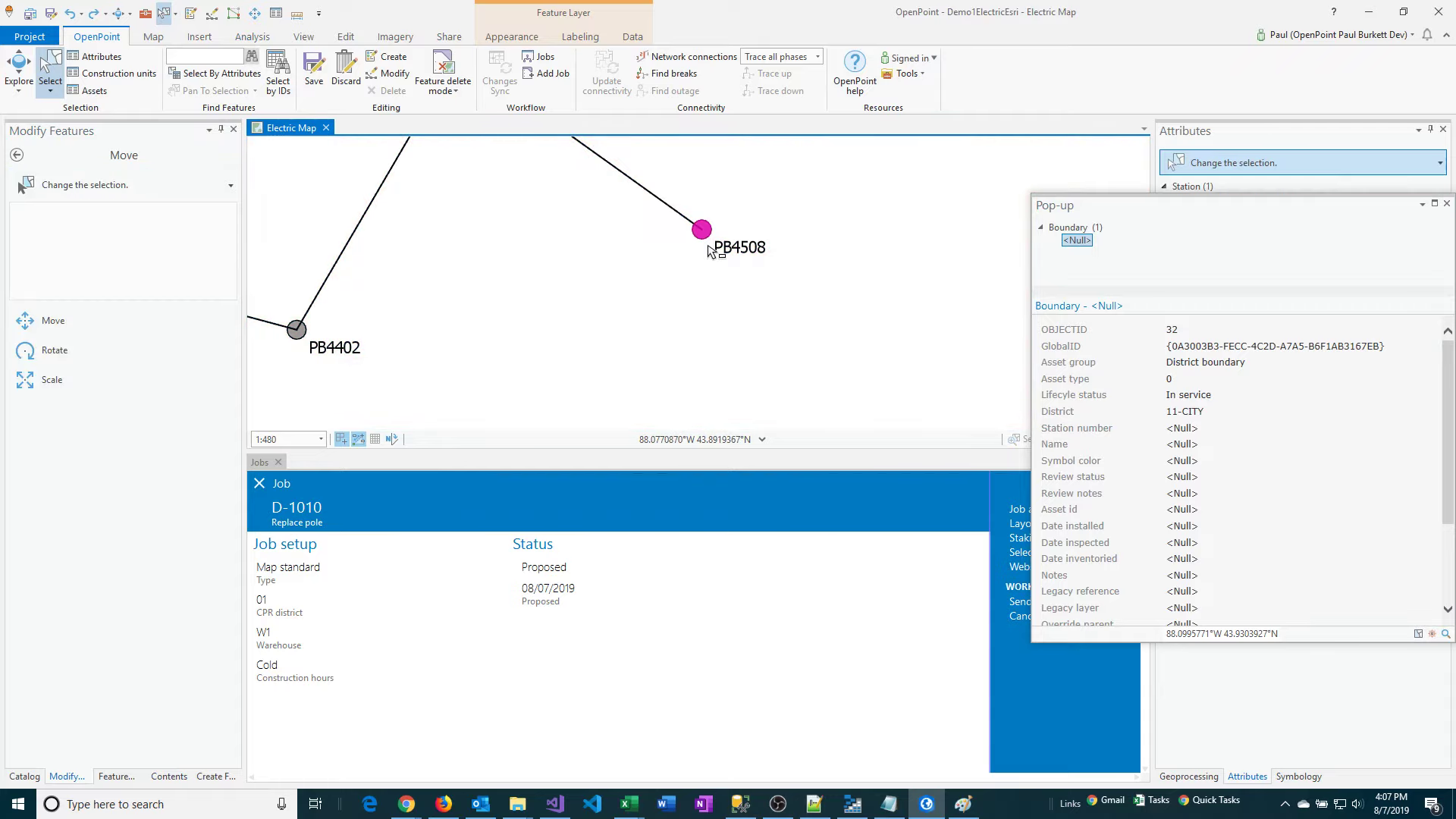
pyautogui.click(1446, 203)
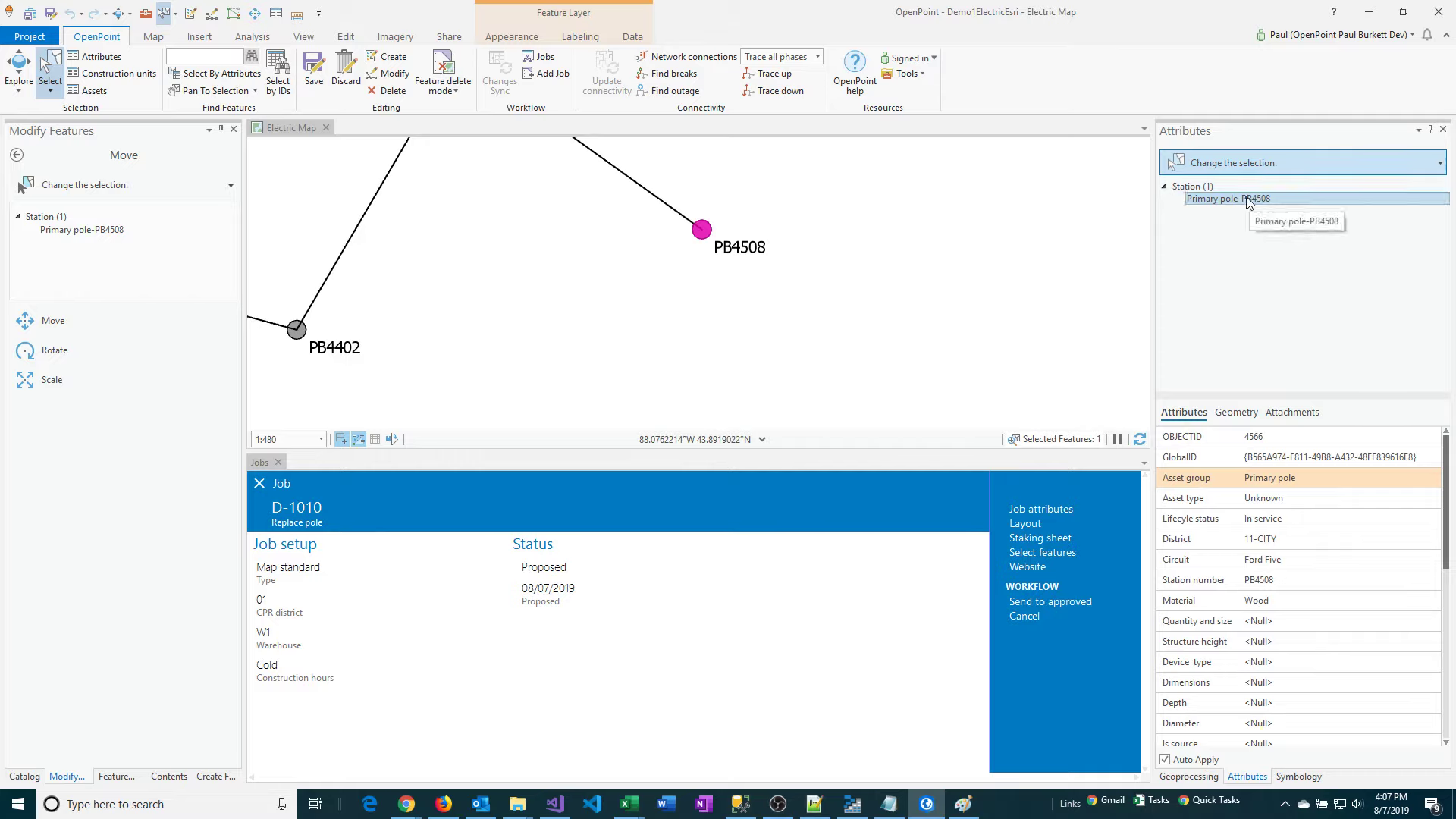
# Examine the in-plant construction units of pole PB4508, including the anchor, pole and guy wire.
pyautogui.click(115, 74)
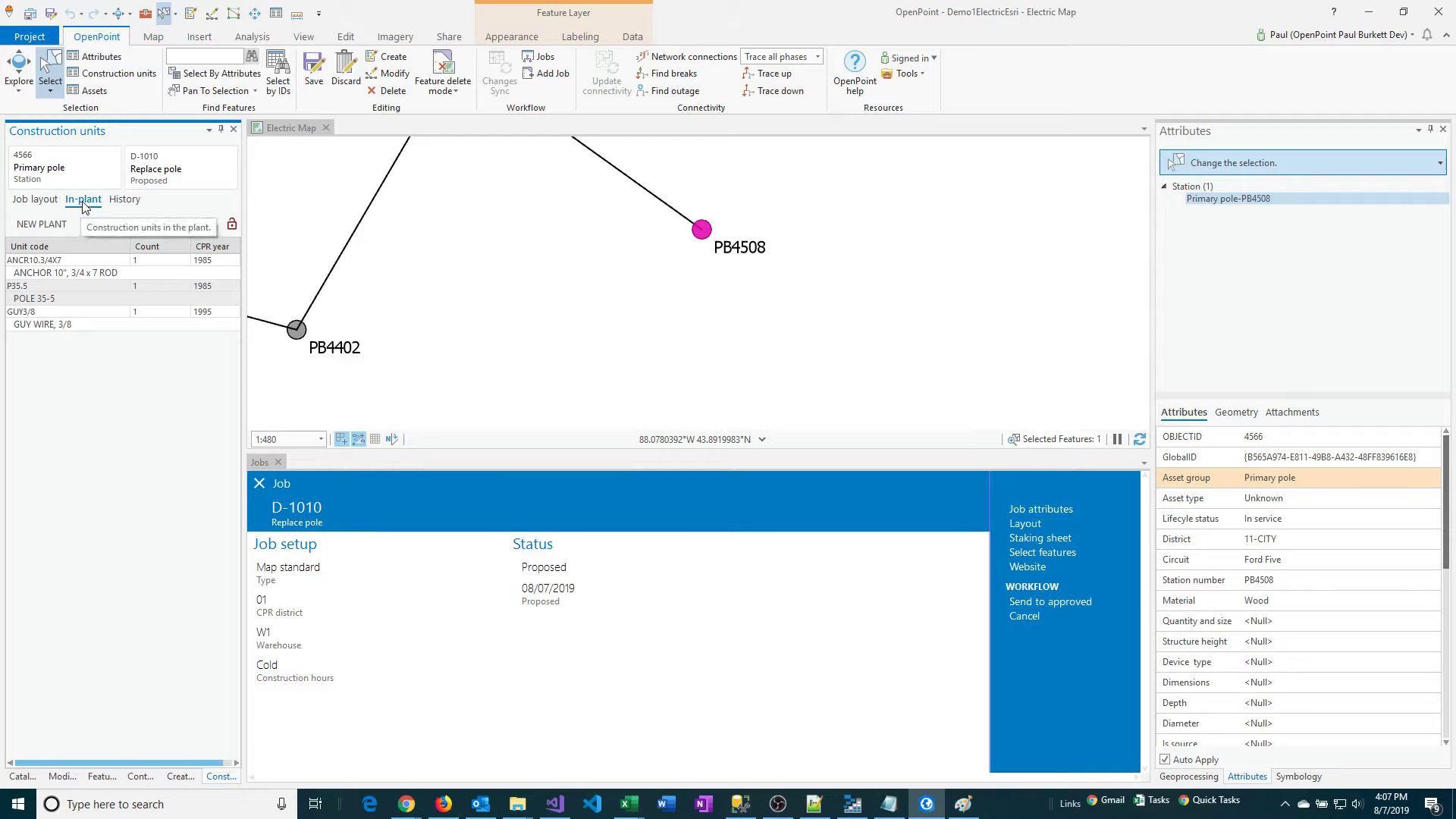
pyautogui.click(91, 267)
pyautogui.click(93, 298)
pyautogui.keyDown('shift'); pyautogui.click(92, 322); pyautogui.keyUp('shift')
pyautogui.click(91, 324)
pyautogui.keyDown('ctrl'); pyautogui.click(62, 278); pyautogui.keyUp('ctrl')
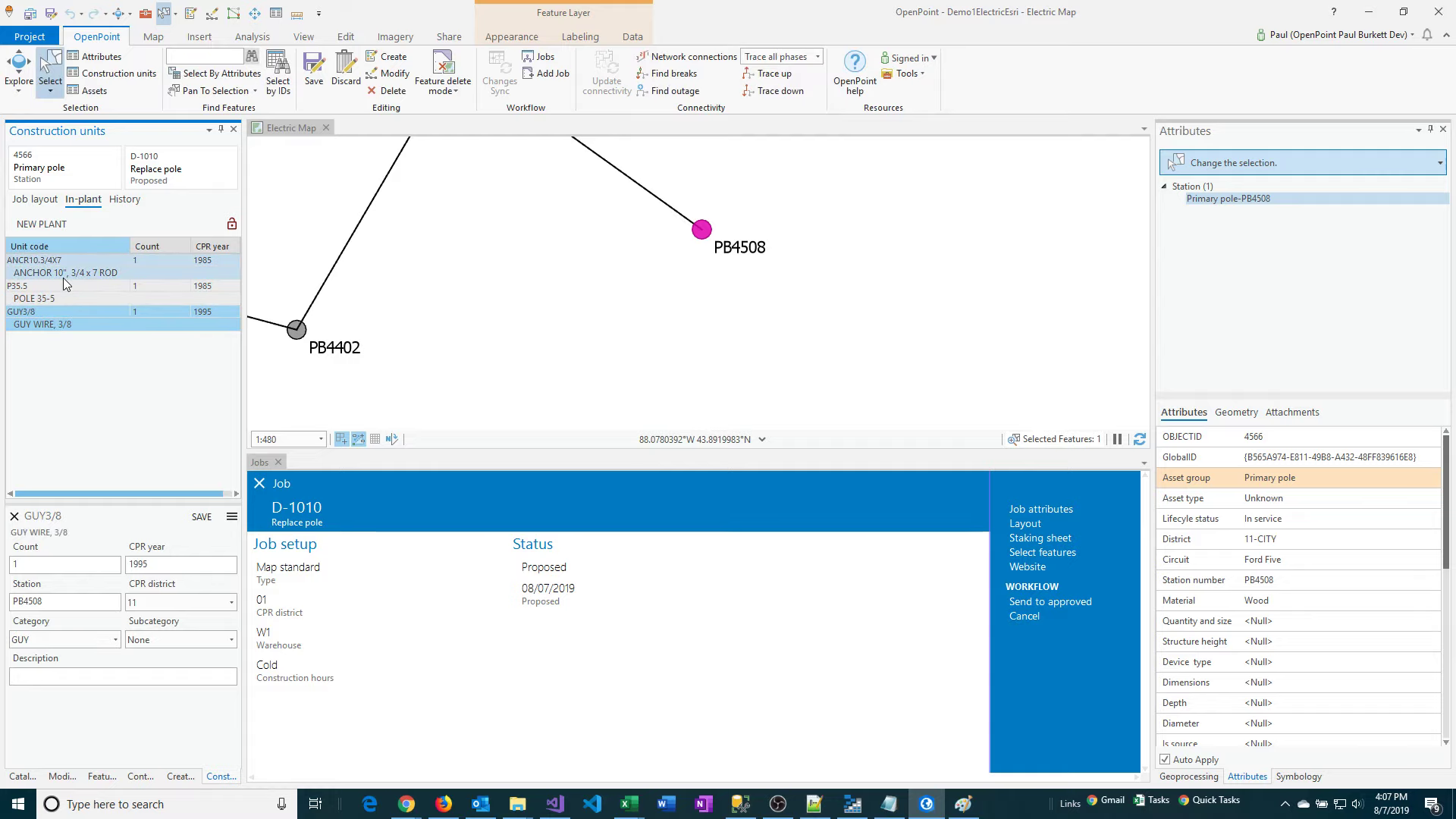
pyautogui.click(62, 278)
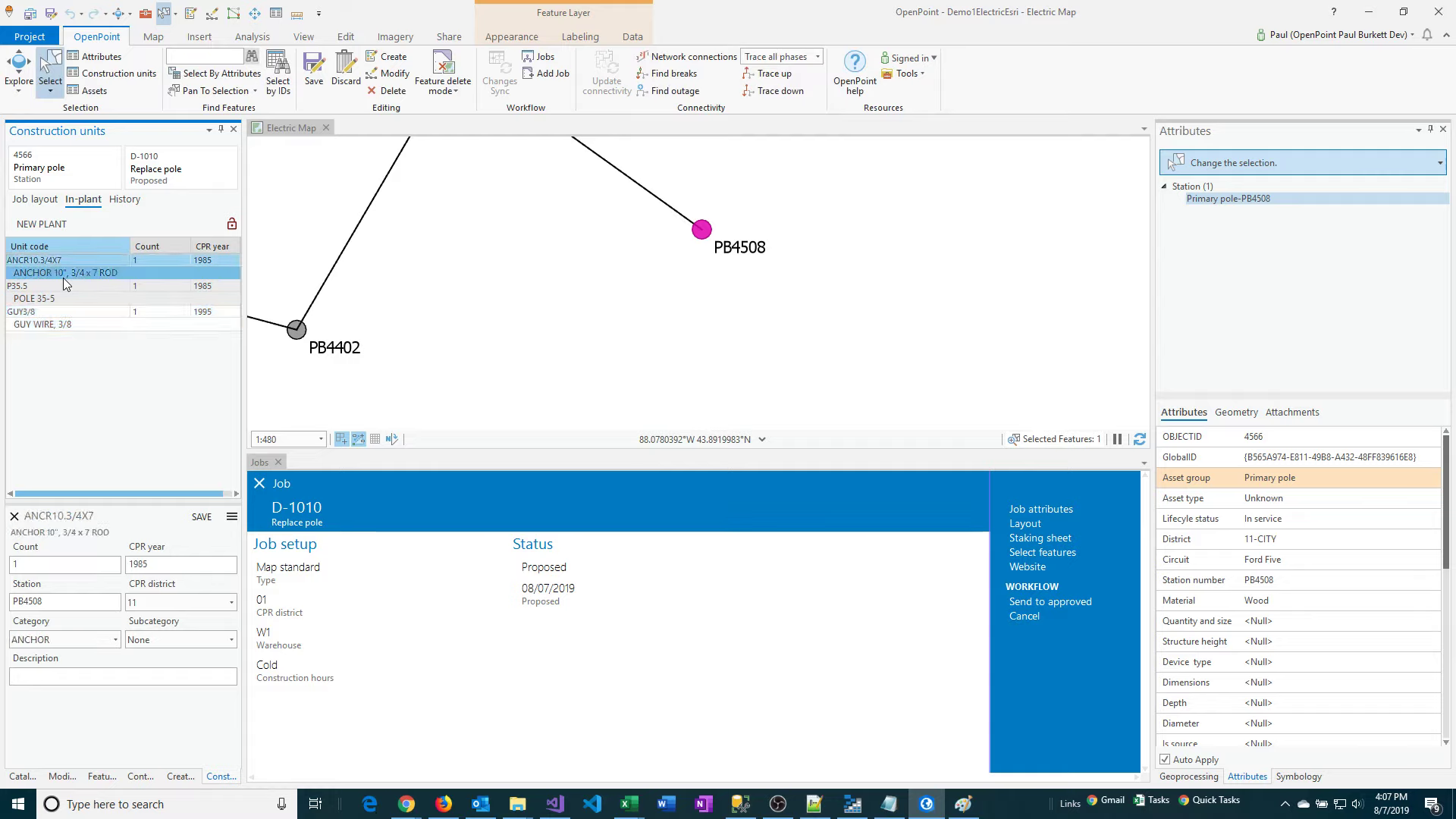
pyautogui.keyDown('ctrl'); pyautogui.click(76, 284); pyautogui.keyUp('ctrl')
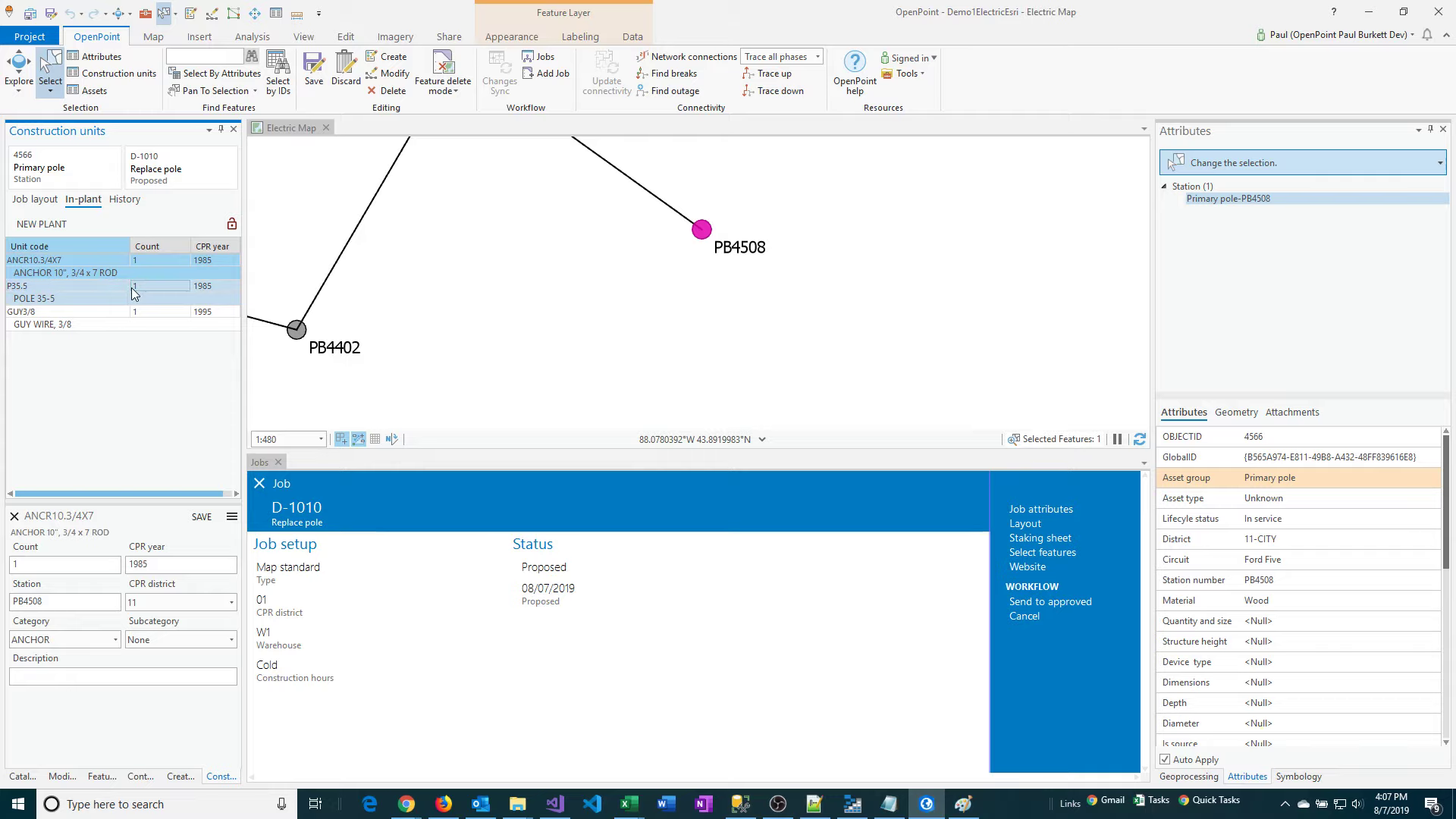
pyautogui.click(93, 262)
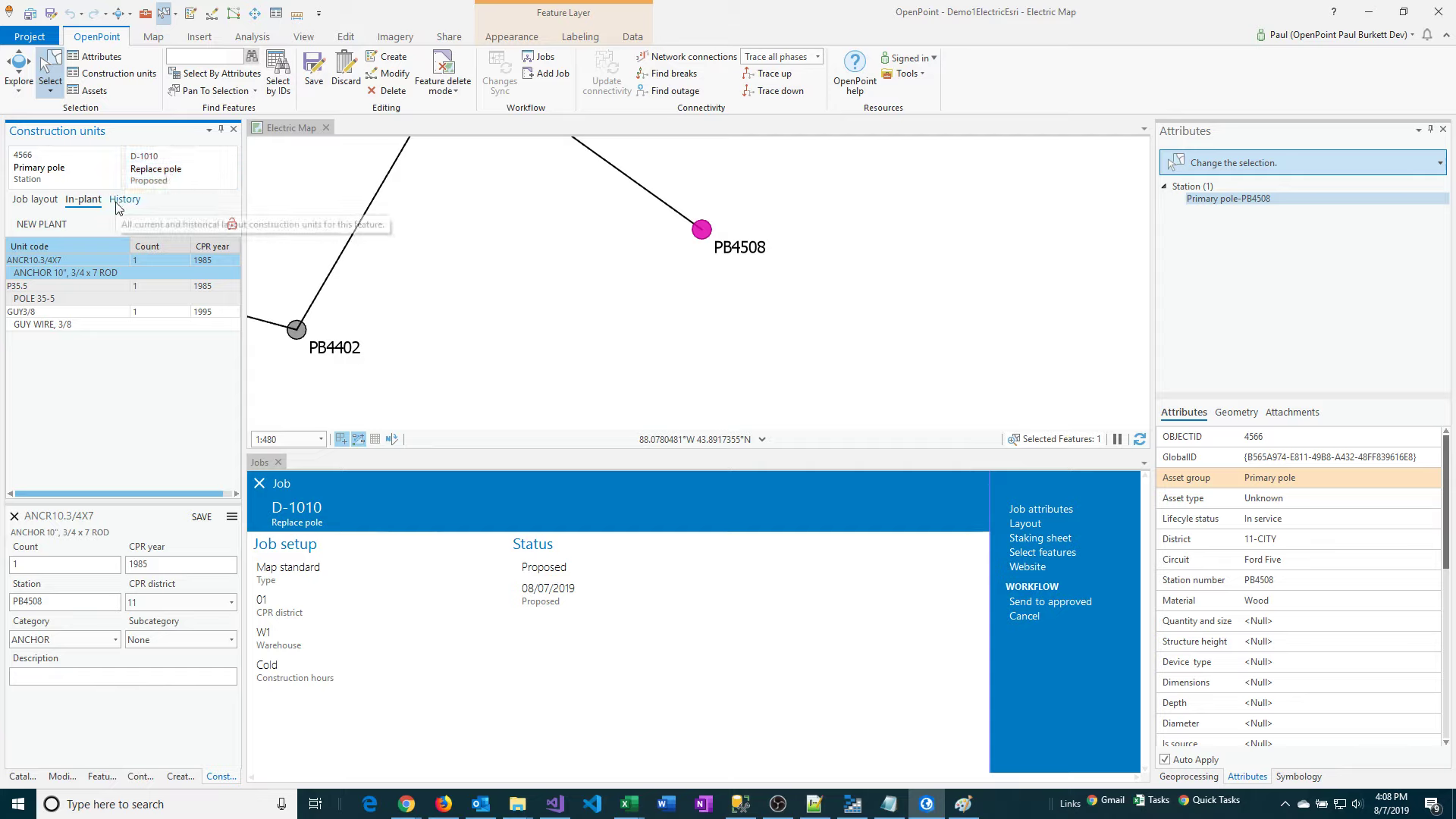
# Add removals for all in-plant units of pole PB4508 (ANCR10.3/4X7, P35.5 and GUY3/8) to the job layout.
pyautogui.click(35, 205)
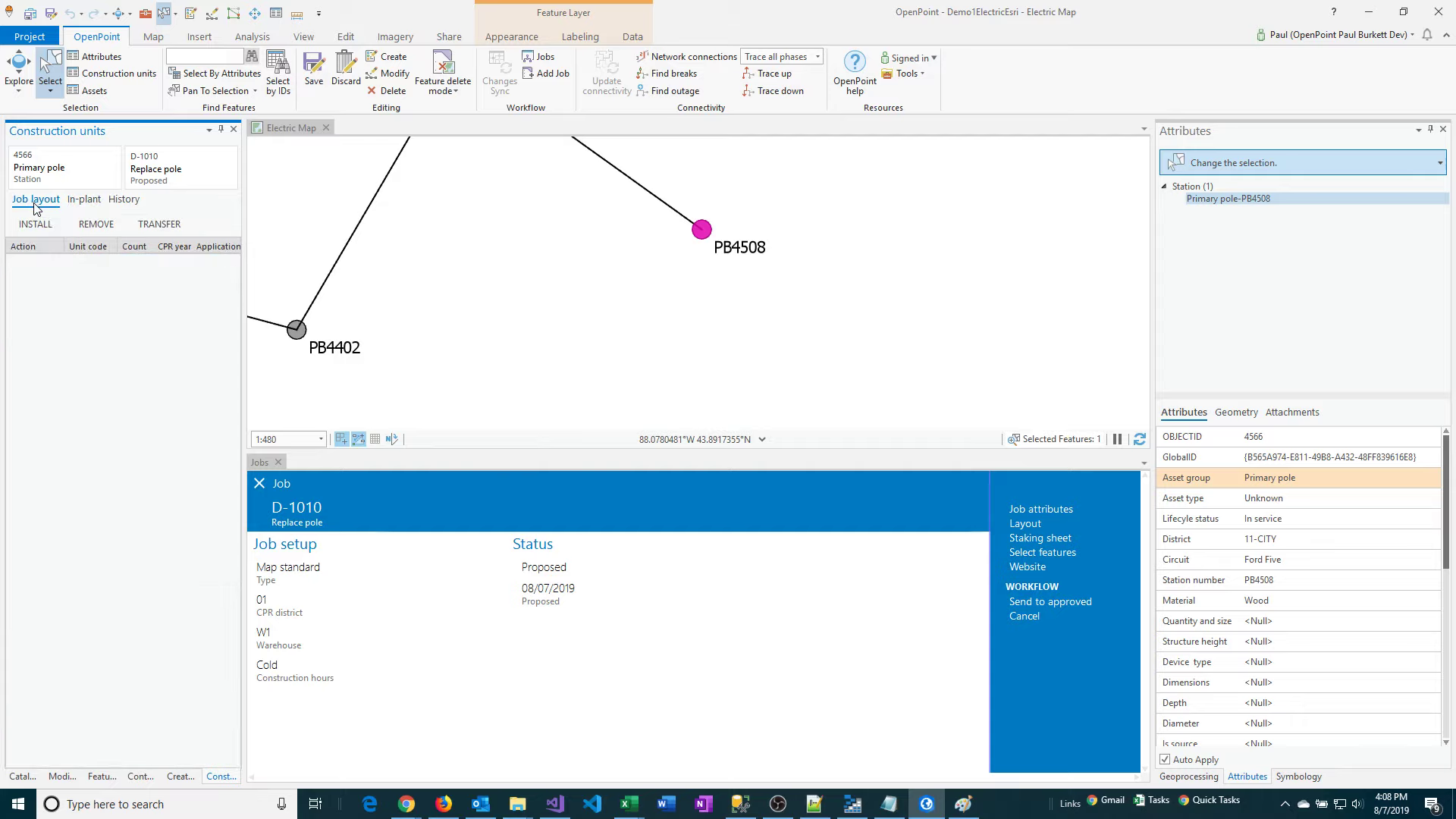
pyautogui.click(96, 225)
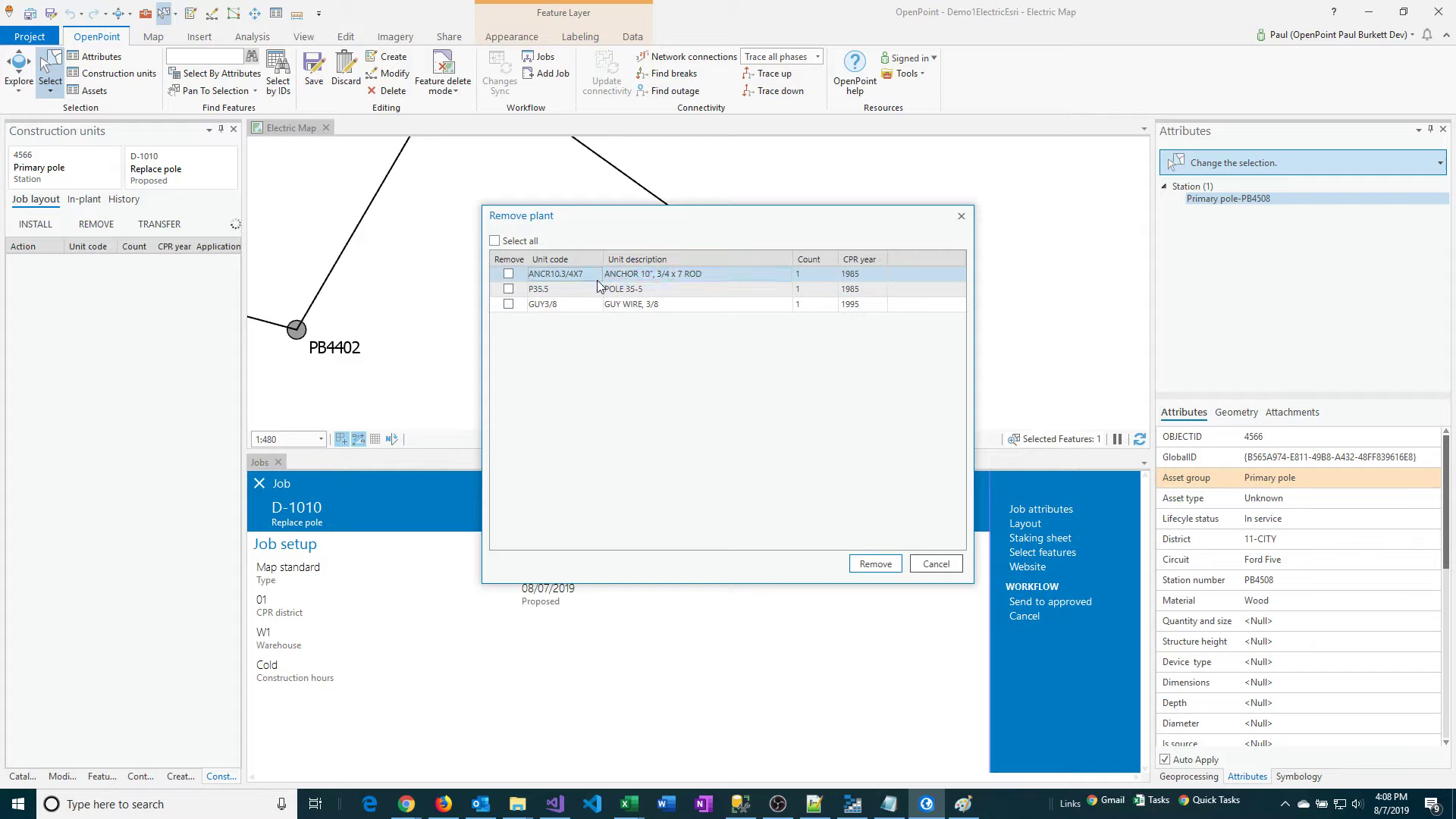
pyautogui.click(508, 274)
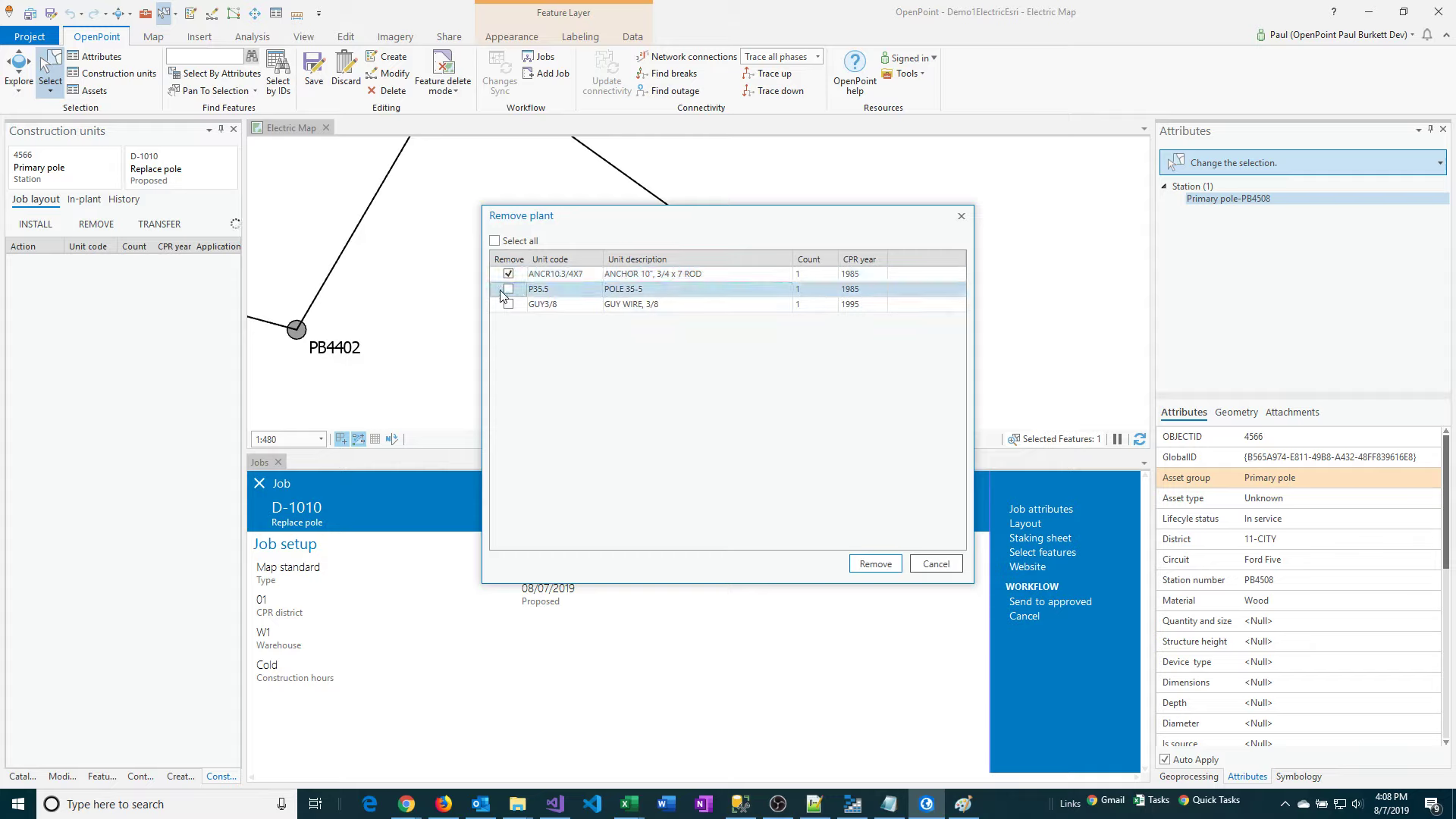
pyautogui.click(508, 289)
pyautogui.click(508, 289)
pyautogui.click(508, 274)
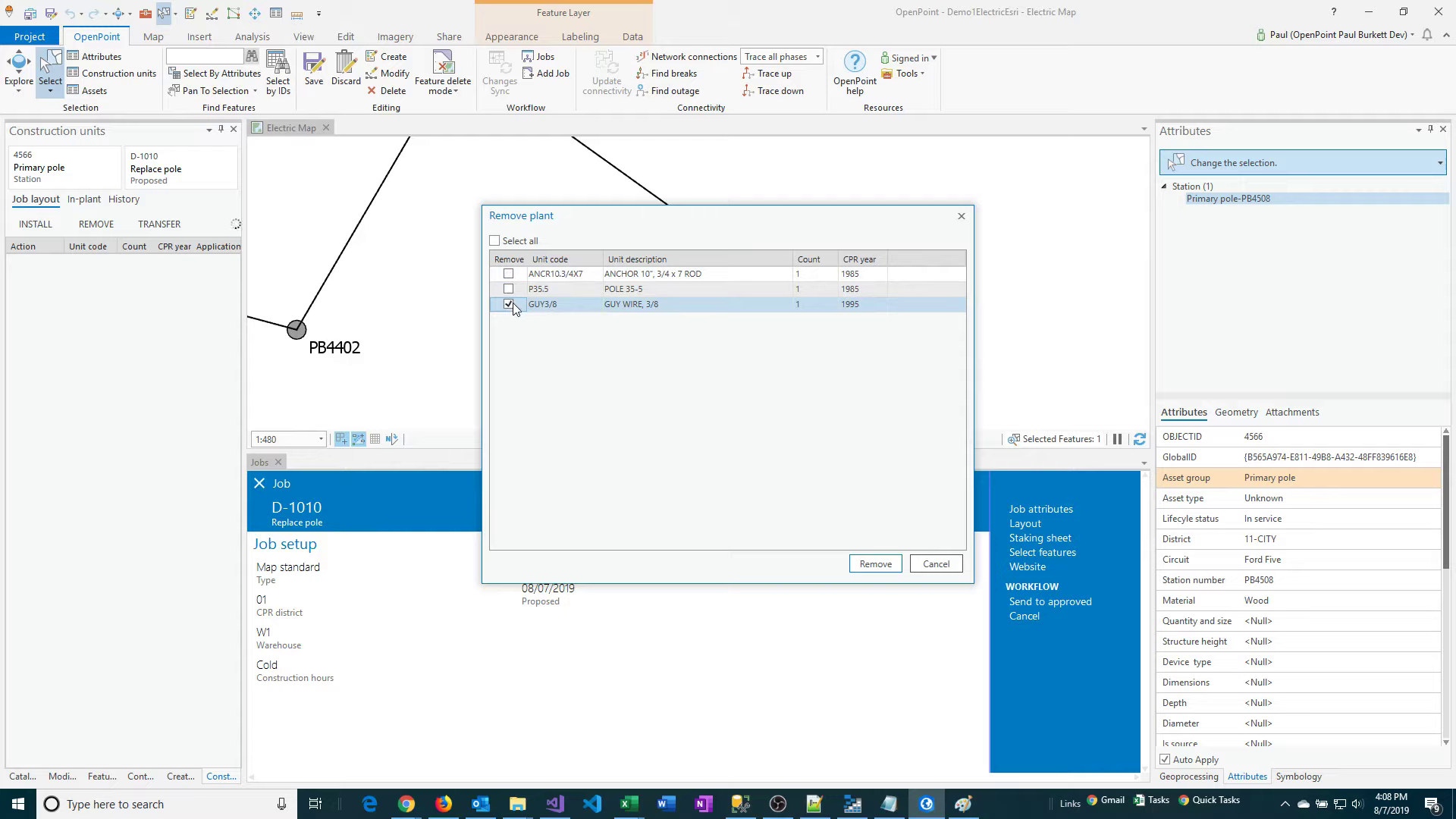
pyautogui.click(509, 304)
pyautogui.click(495, 241)
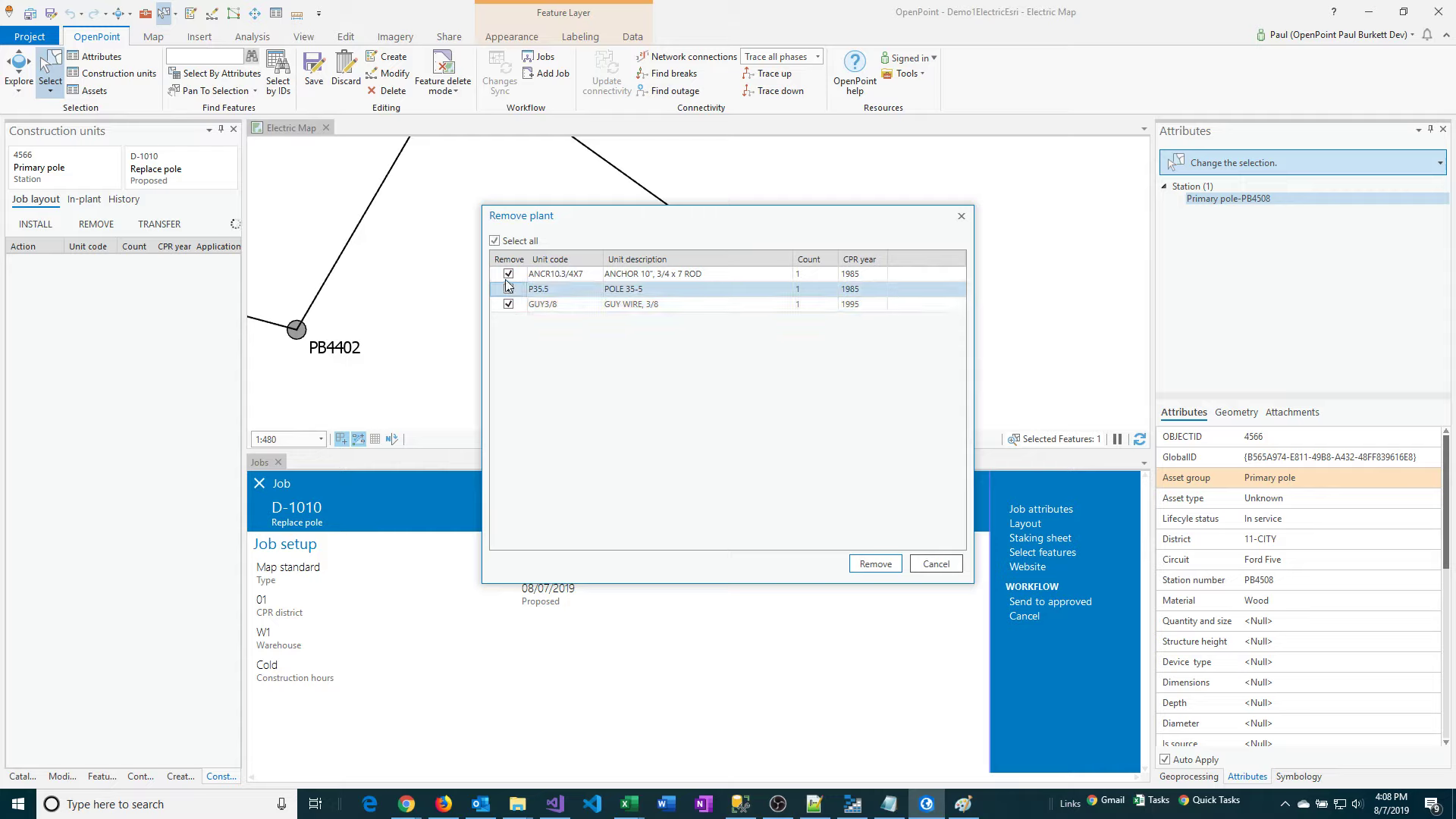
pyautogui.click(875, 564)
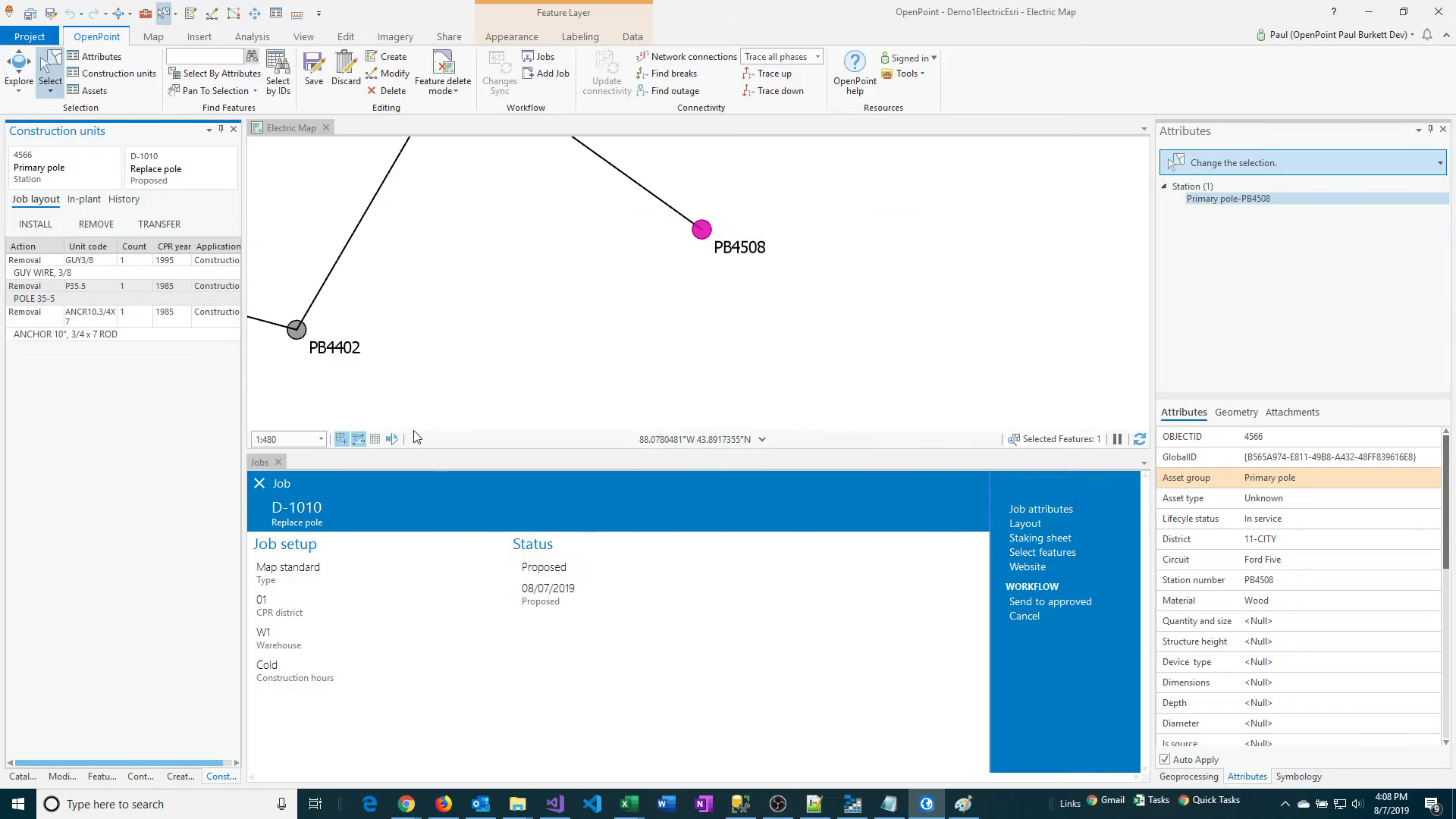
# Delete the anchor, pole and guy wire removal entries from the pole's job layout.
pyautogui.click(50, 275)
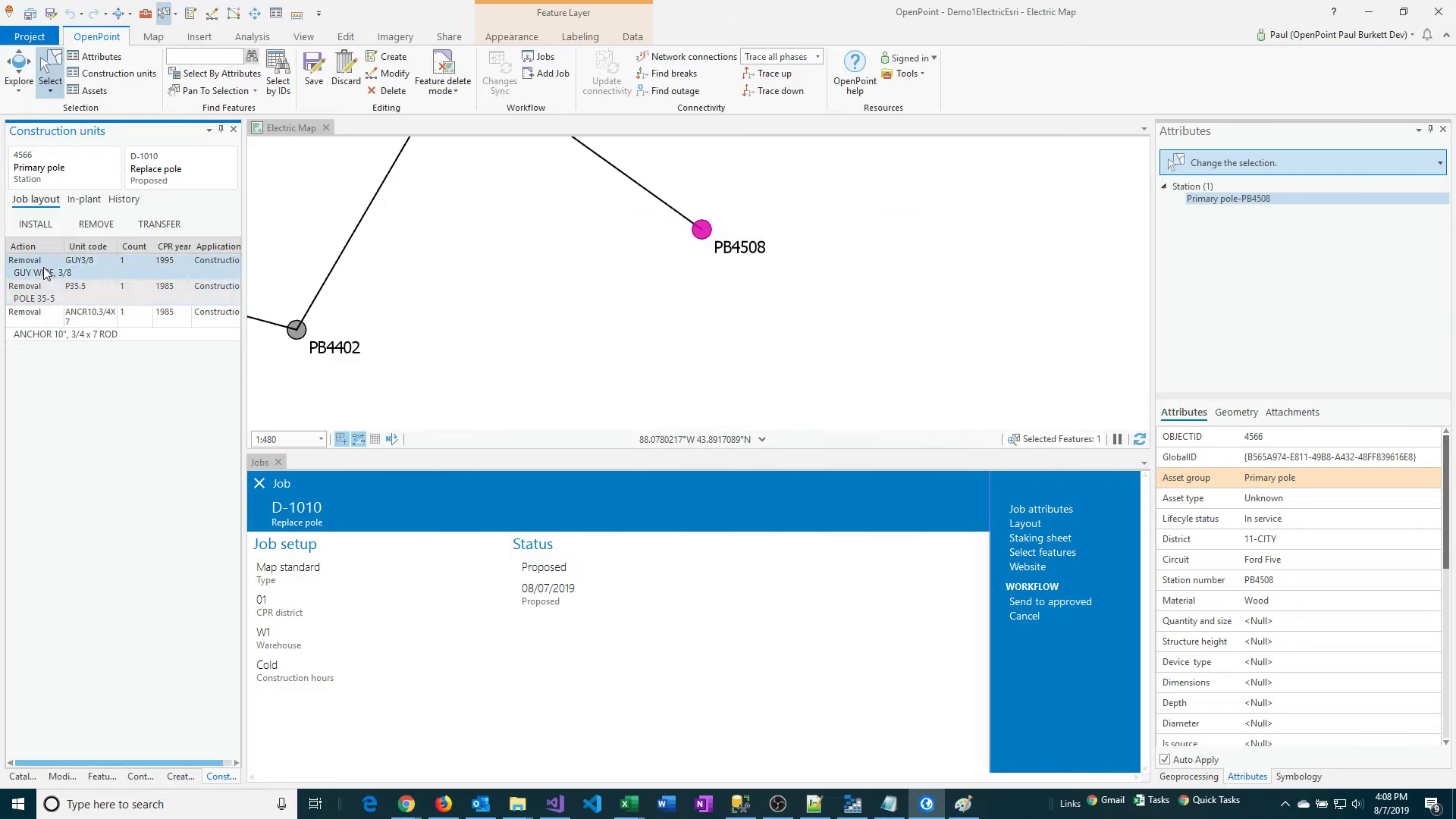
pyautogui.click(57, 298)
pyautogui.click(74, 324)
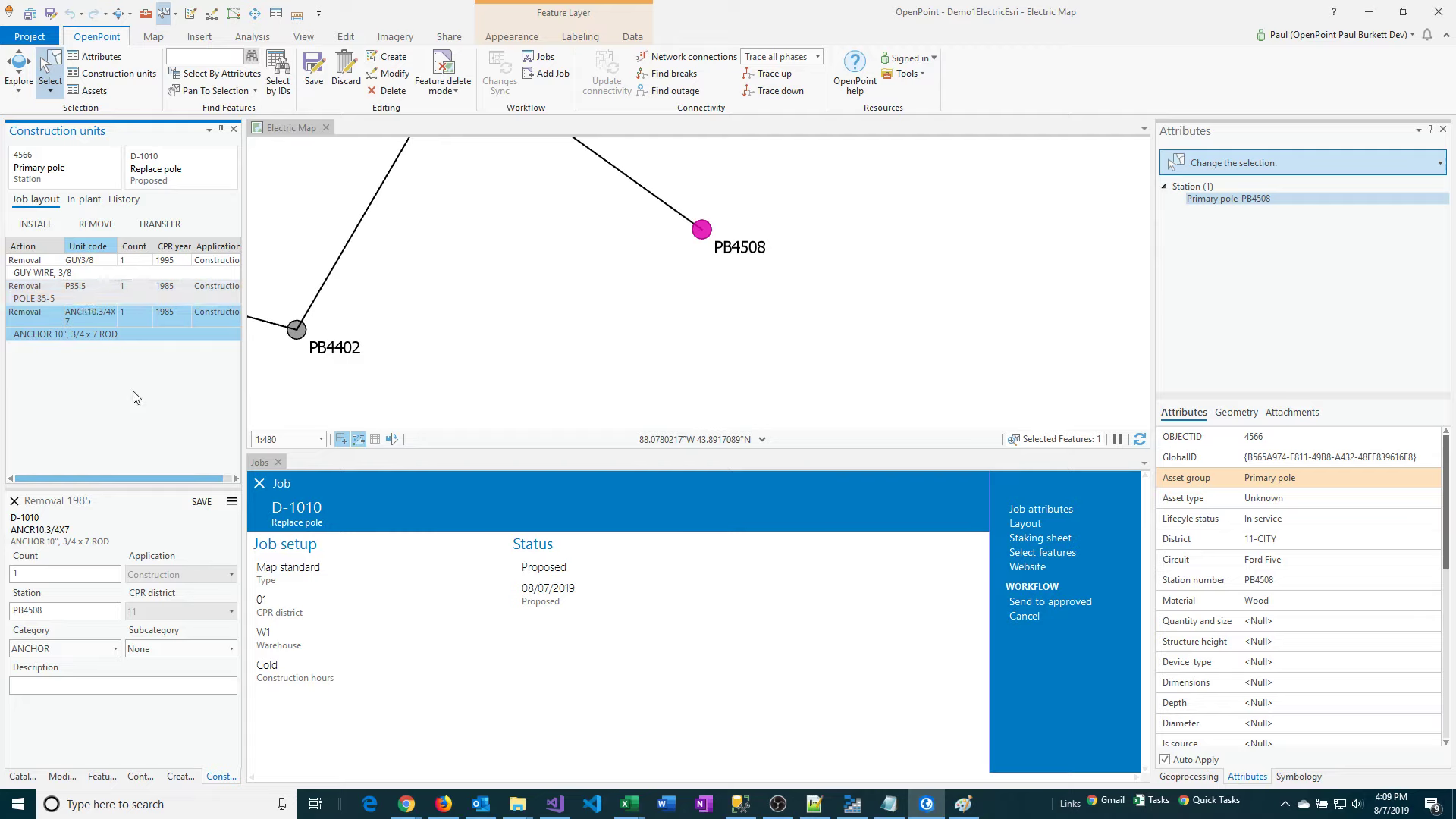
pyautogui.click(232, 501)
pyautogui.click(254, 507)
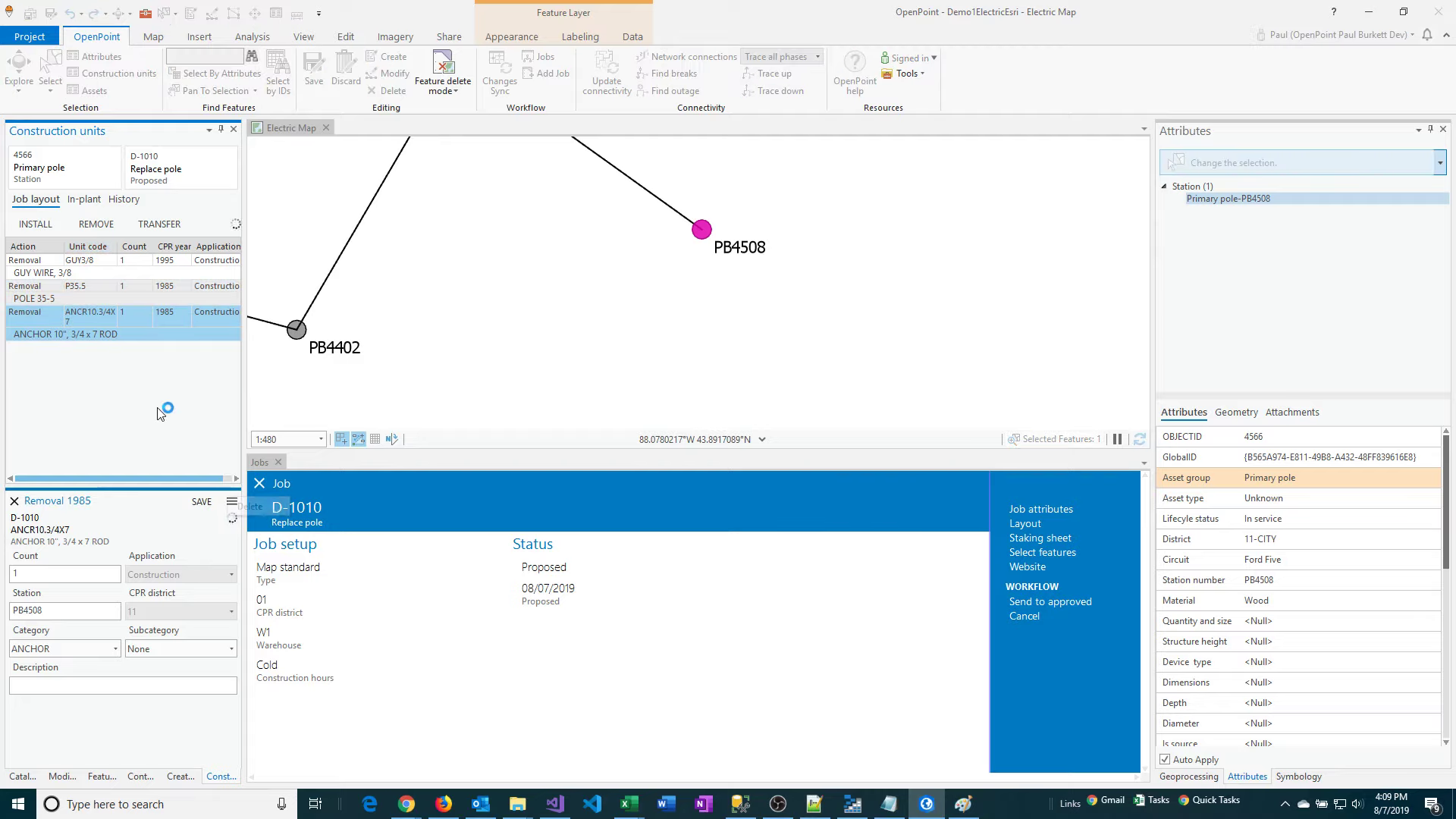
pyautogui.click(118, 298)
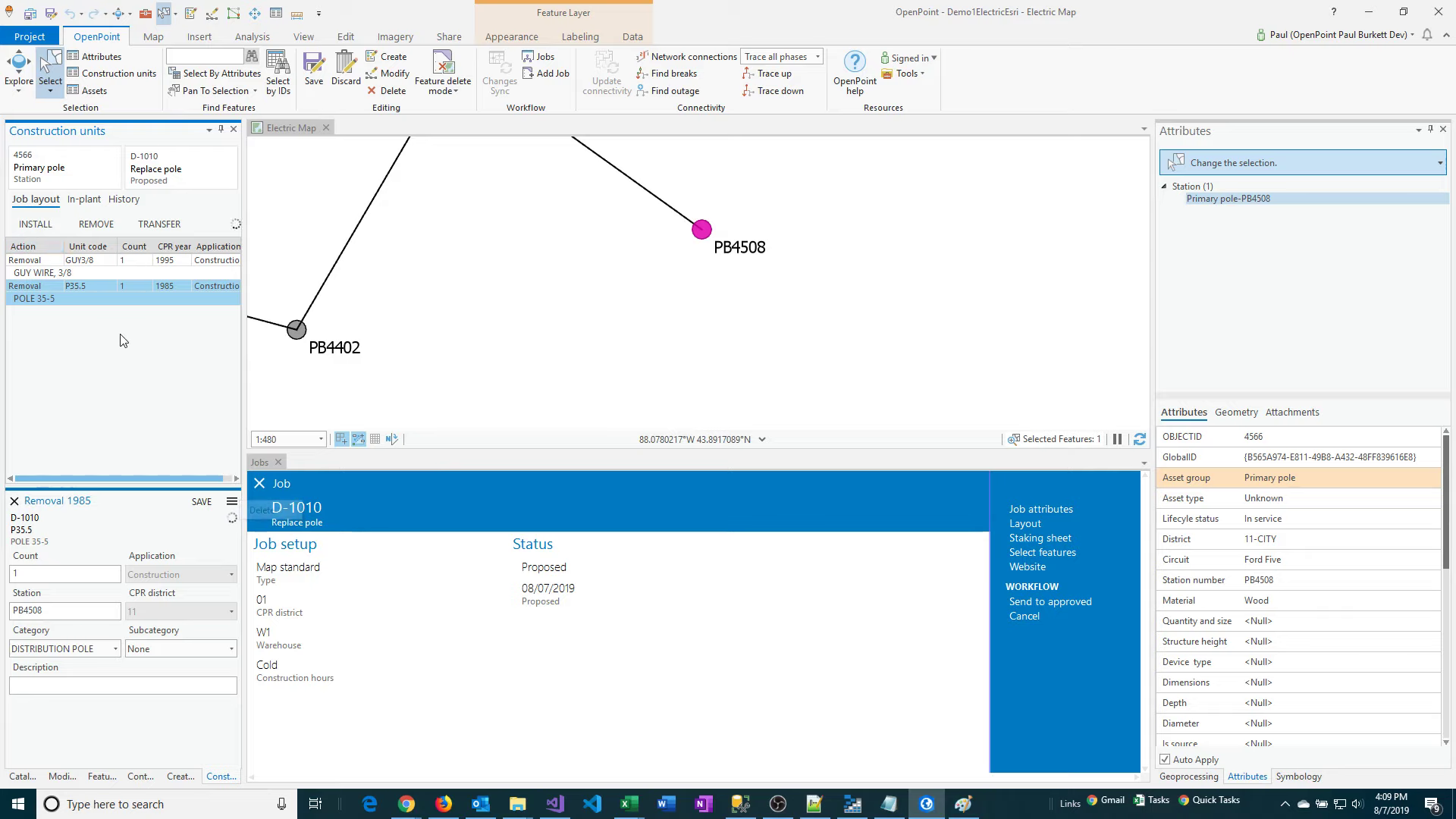
pyautogui.click(106, 267)
pyautogui.click(233, 501)
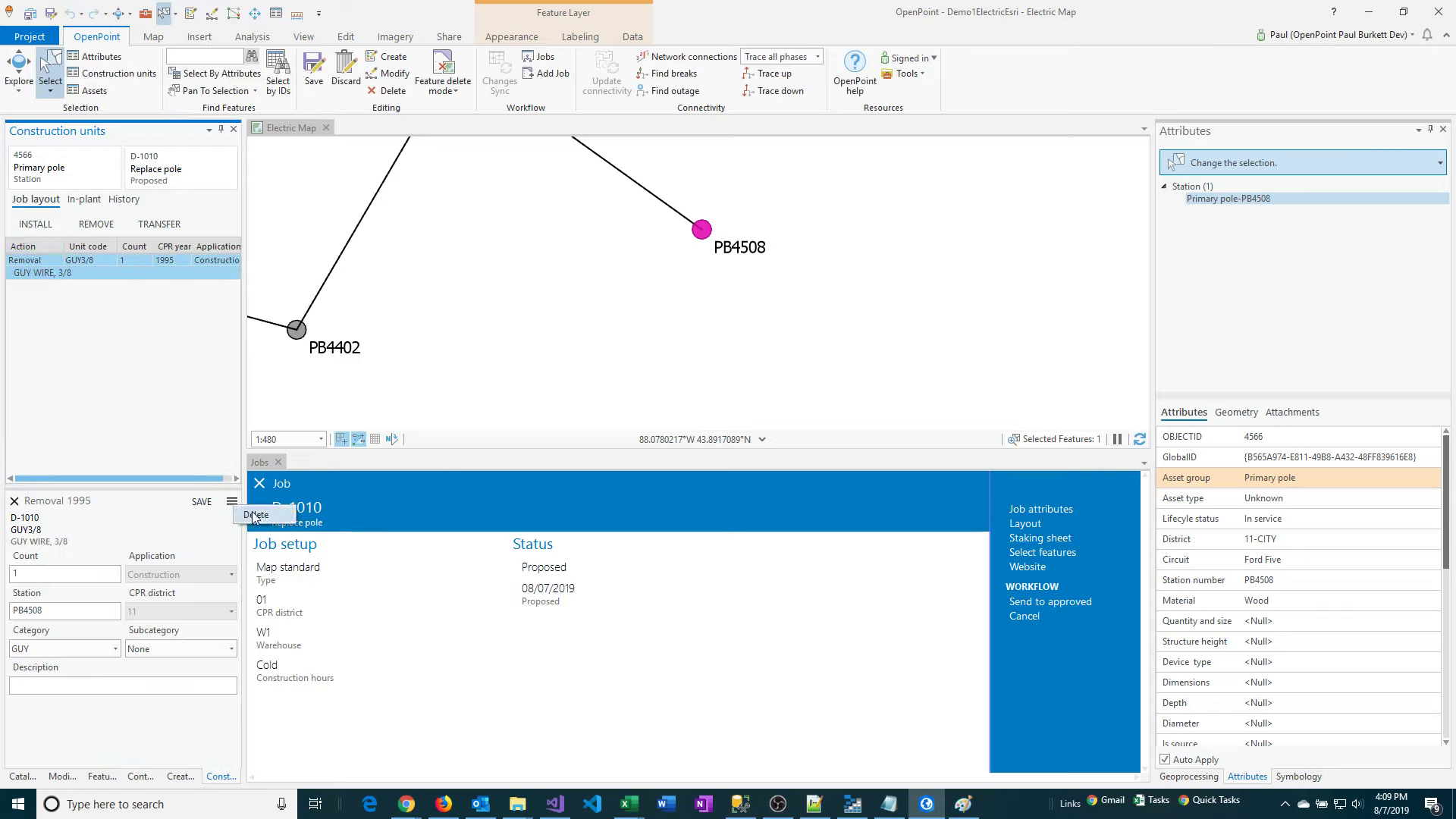
pyautogui.click(255, 515)
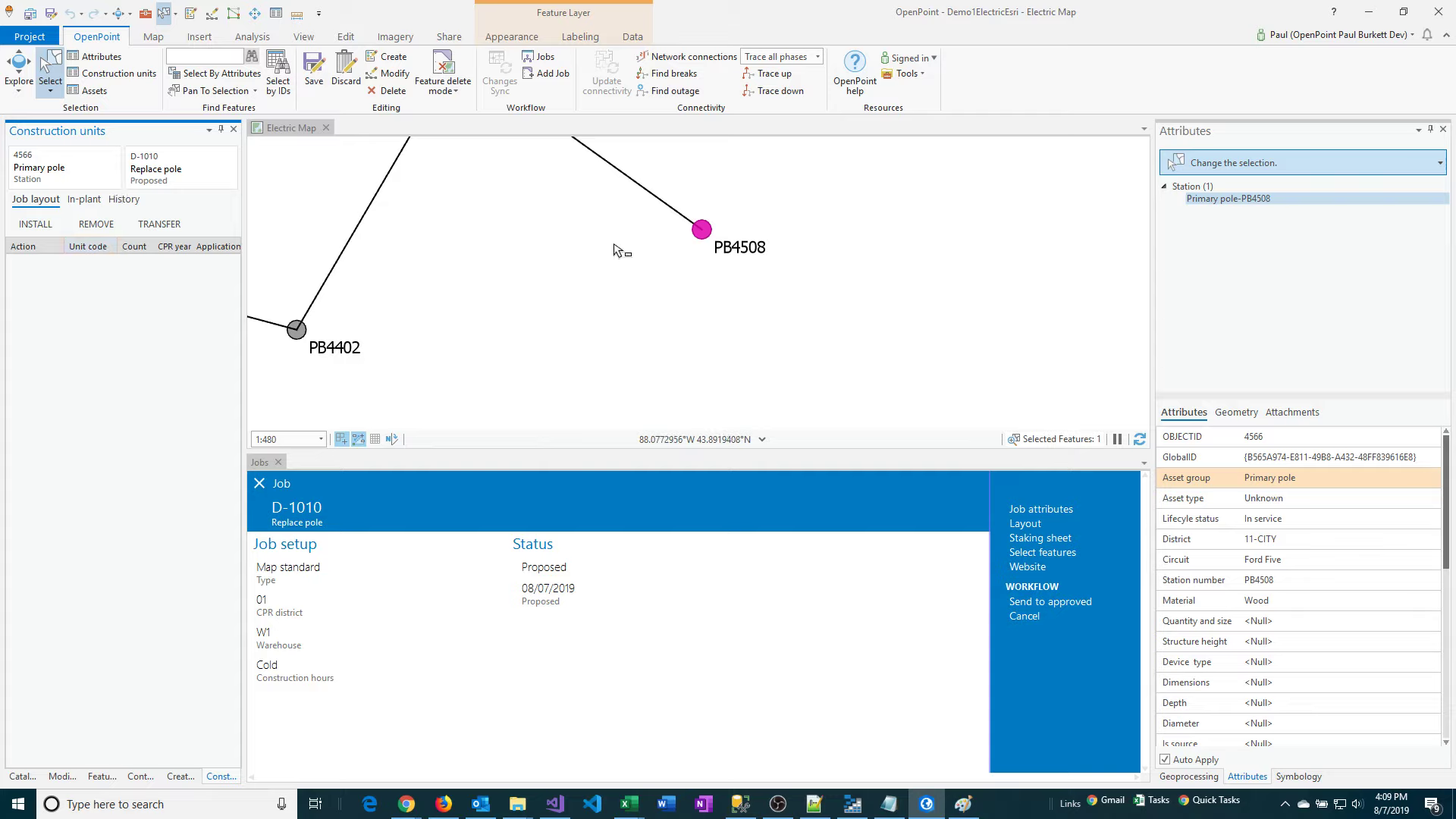
# Set the feature delete mode to Job Tracked Deletes and delete primary pole PB4508 from the map.
pyautogui.click(700, 235)
pyautogui.click(445, 91)
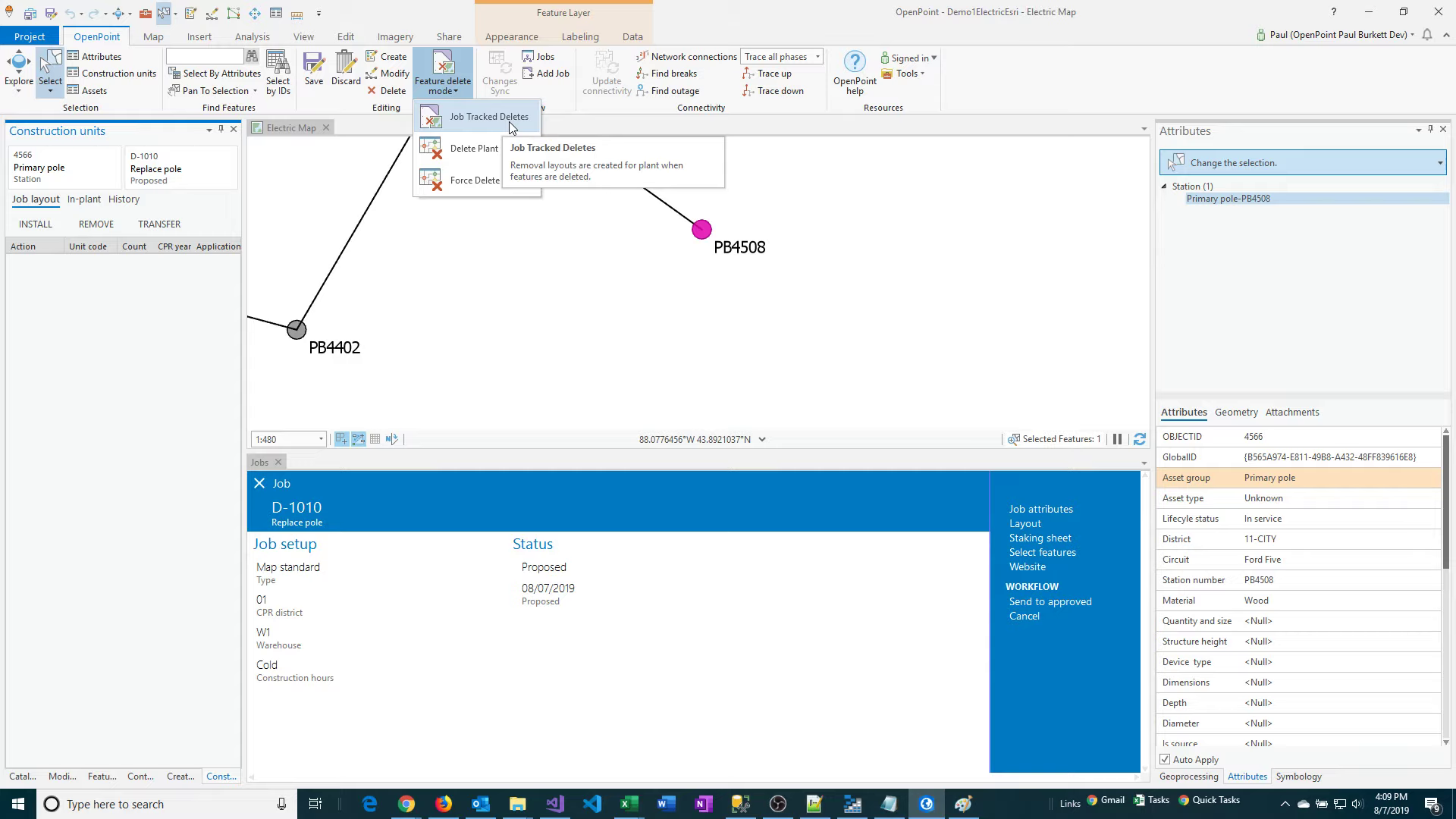
pyautogui.click(470, 118)
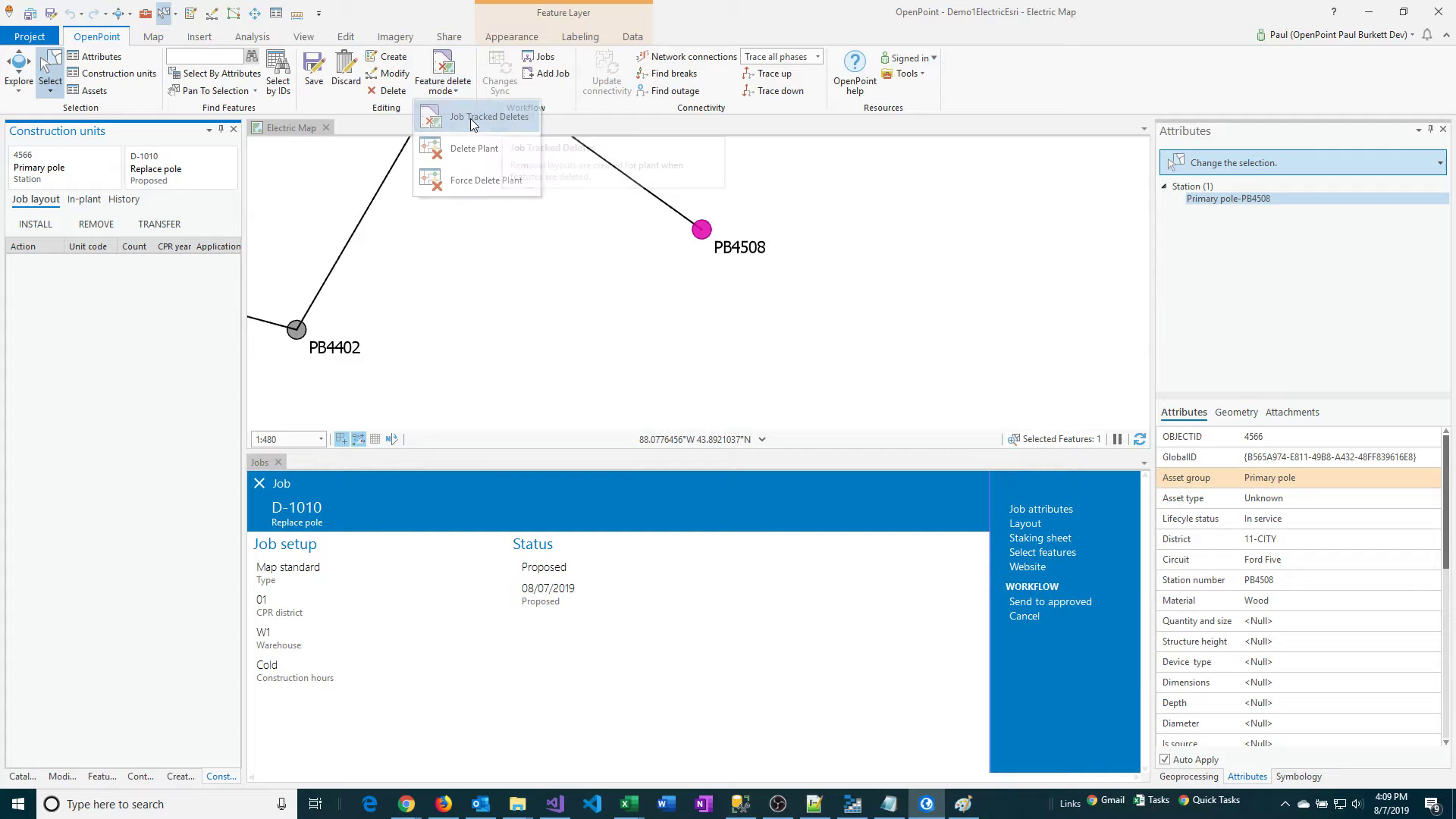
pyautogui.click(92, 200)
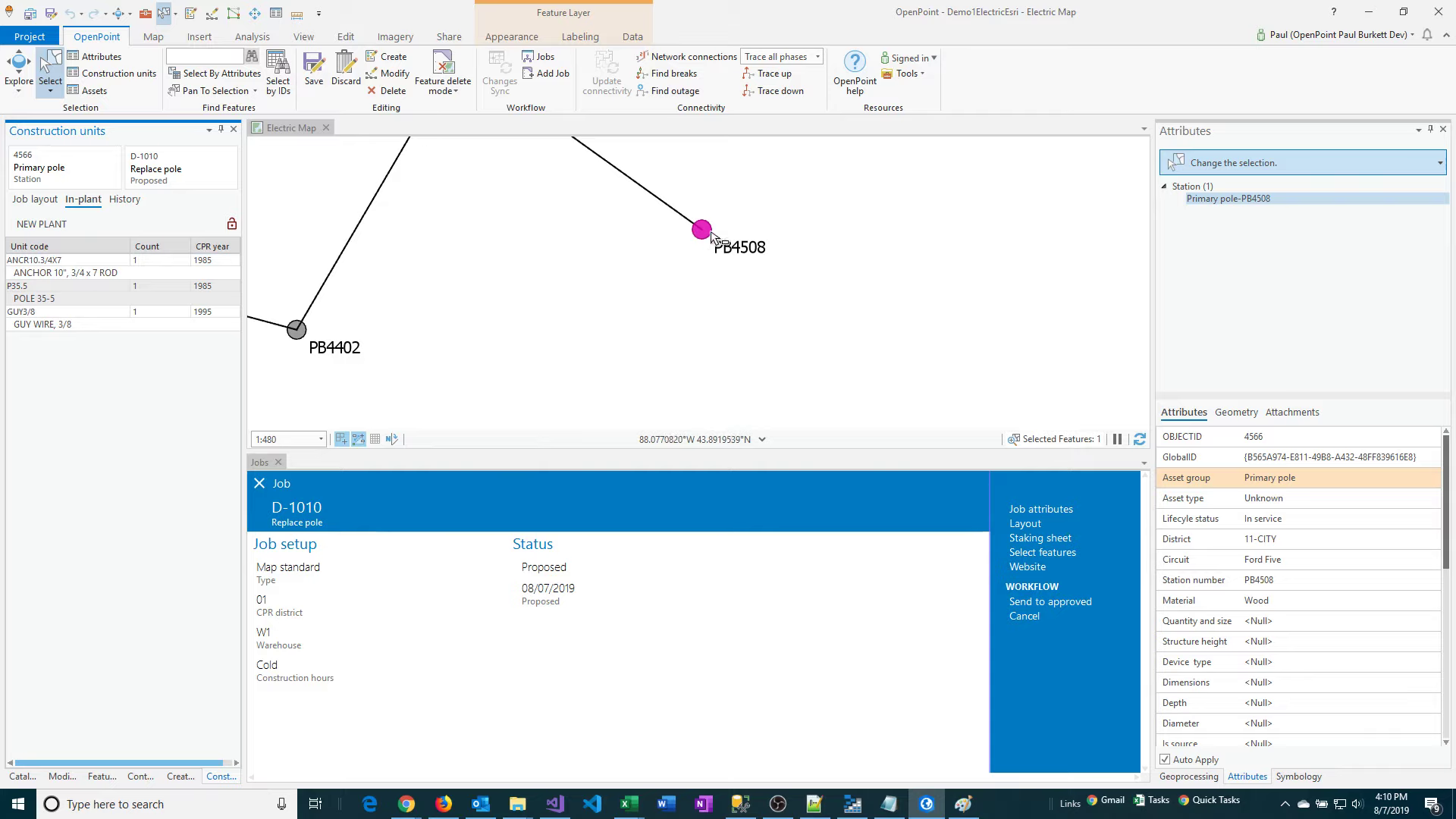
pyautogui.click(390, 90)
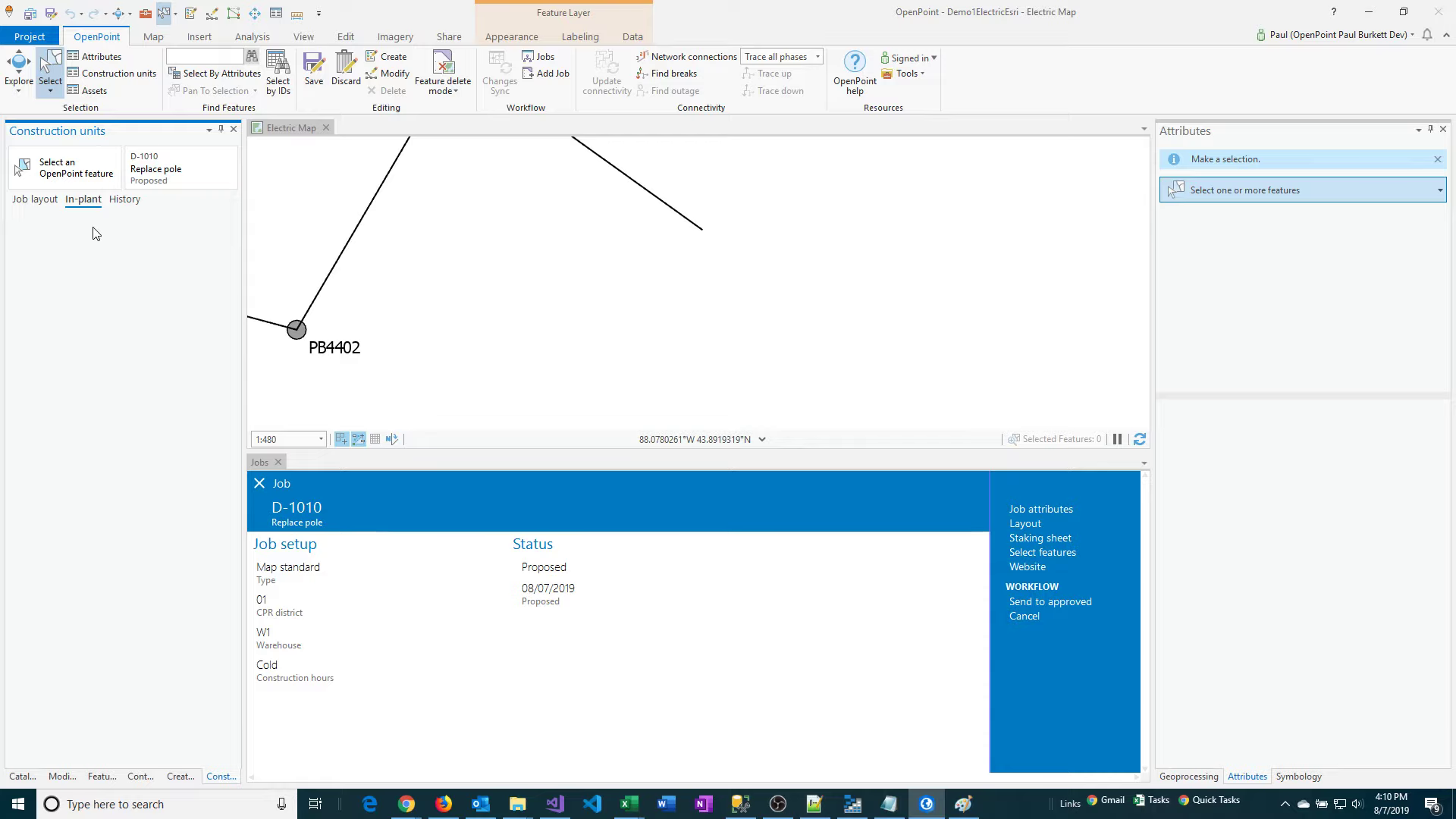
# Open the full layout of job D-1010 to check the removal entries for the deleted pole's units.
pyautogui.click(35, 201)
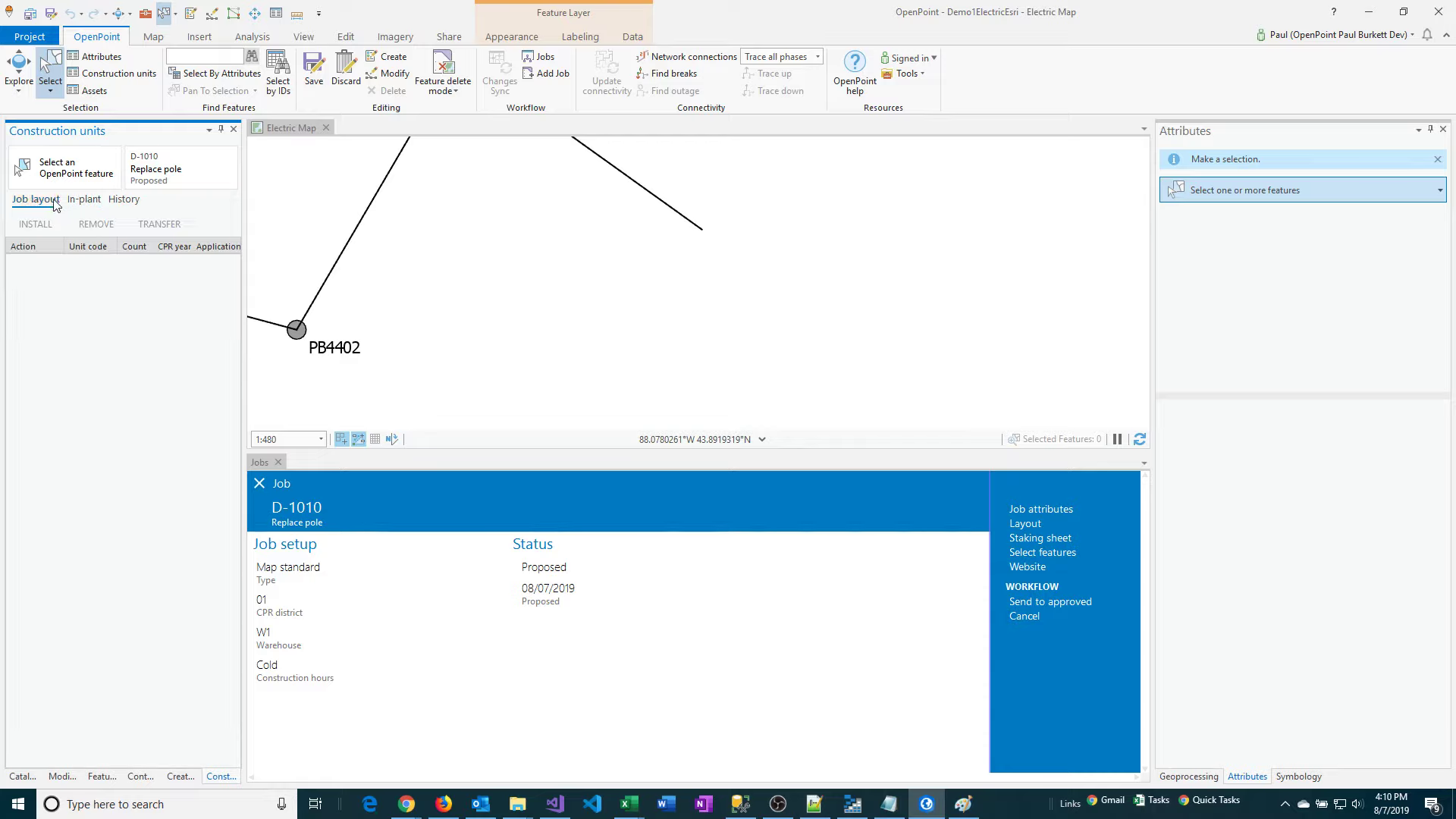
pyautogui.click(93, 202)
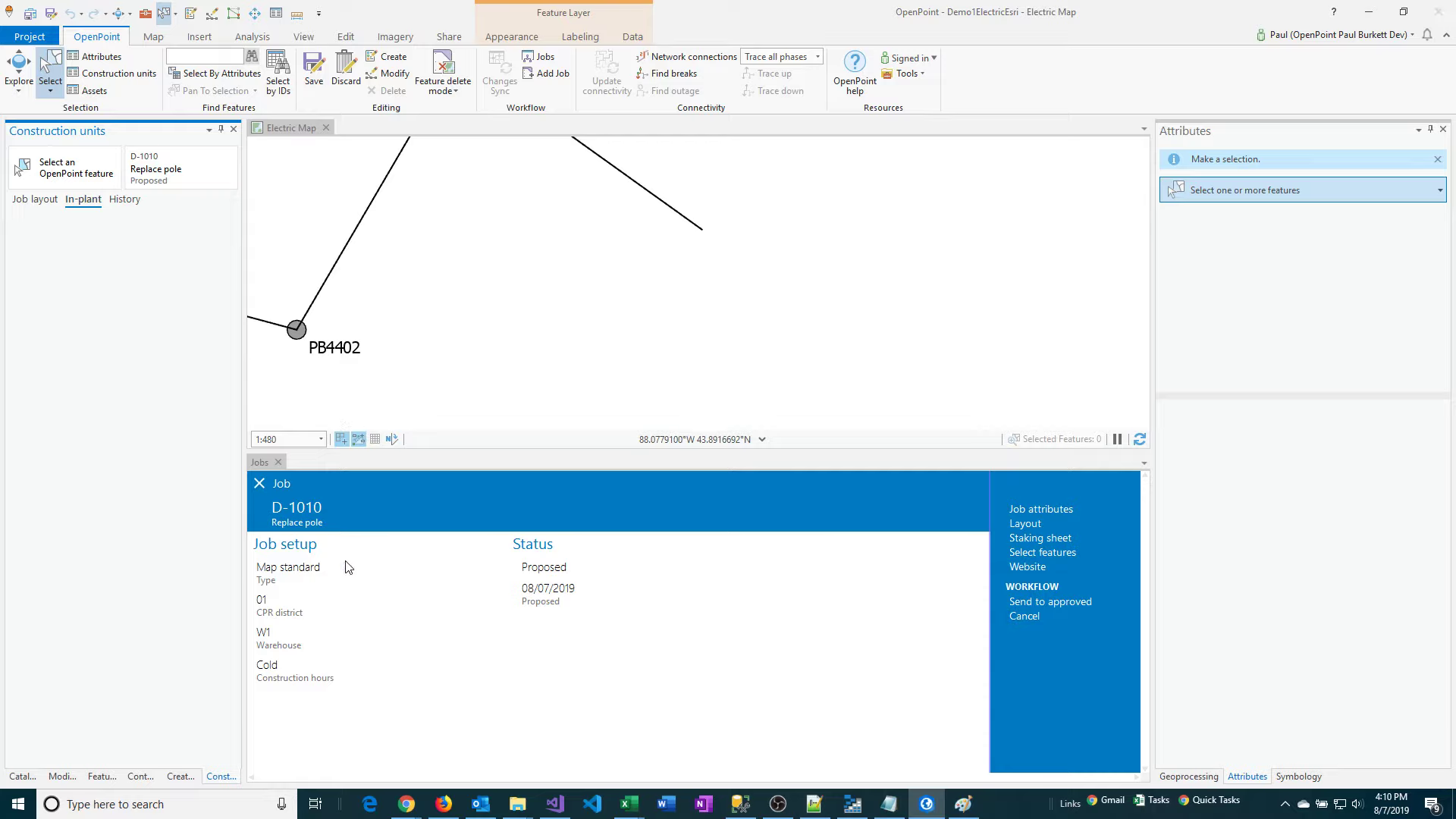
pyautogui.click(1019, 523)
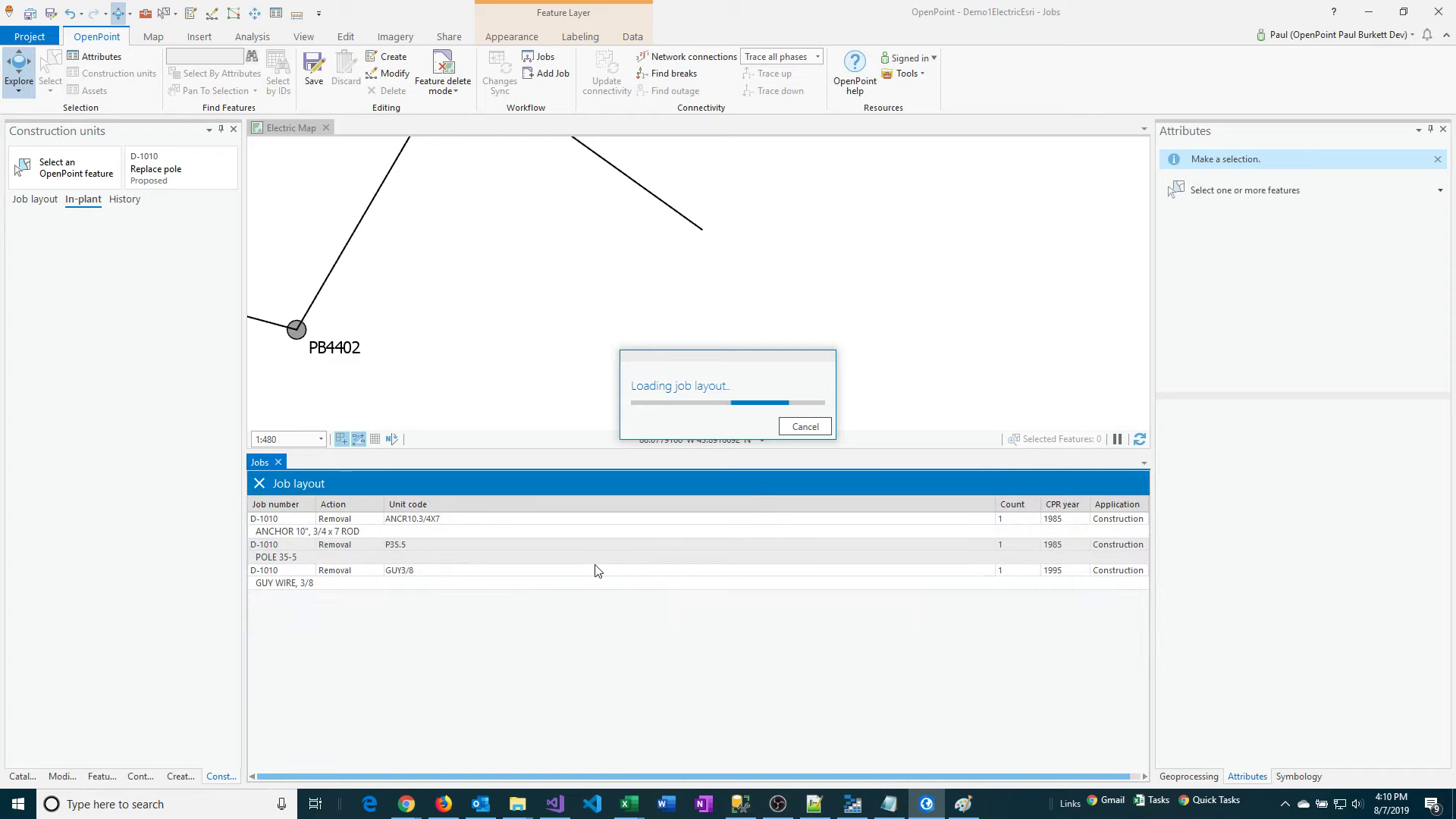